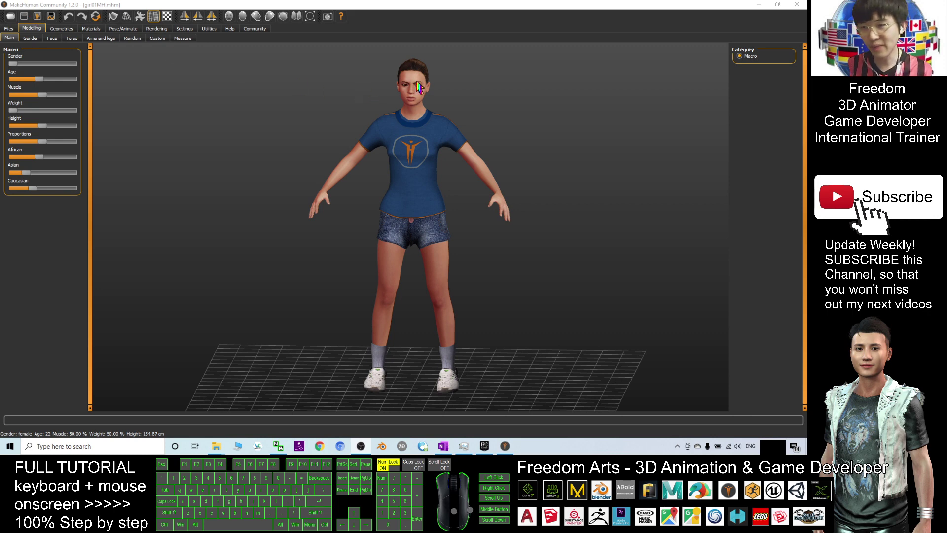
- Restore the Epic Games Launcher window from the taskbar over the MakeHuman model
click(484, 446)
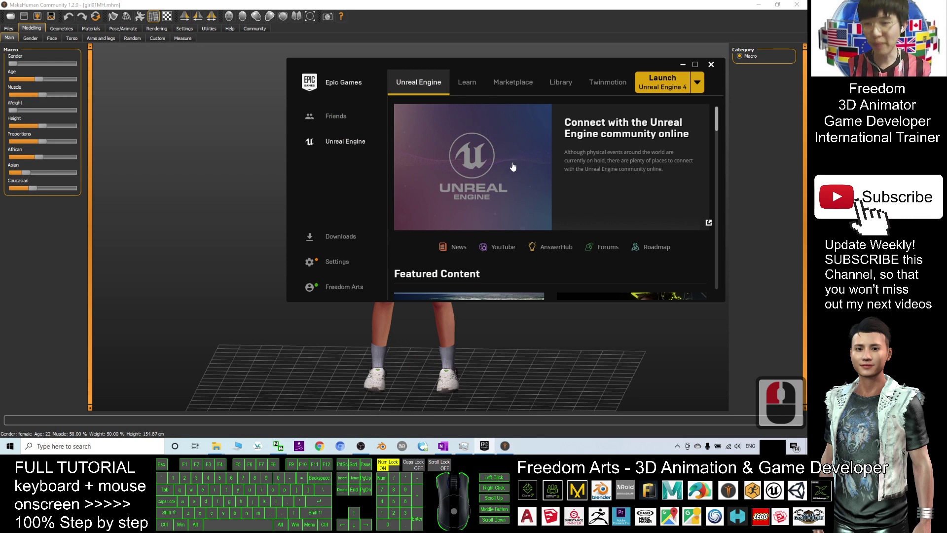
- Drag the Epic Games Launcher aside, then bring MakeHuman back in front of it
drag(507, 68, 487, 152)
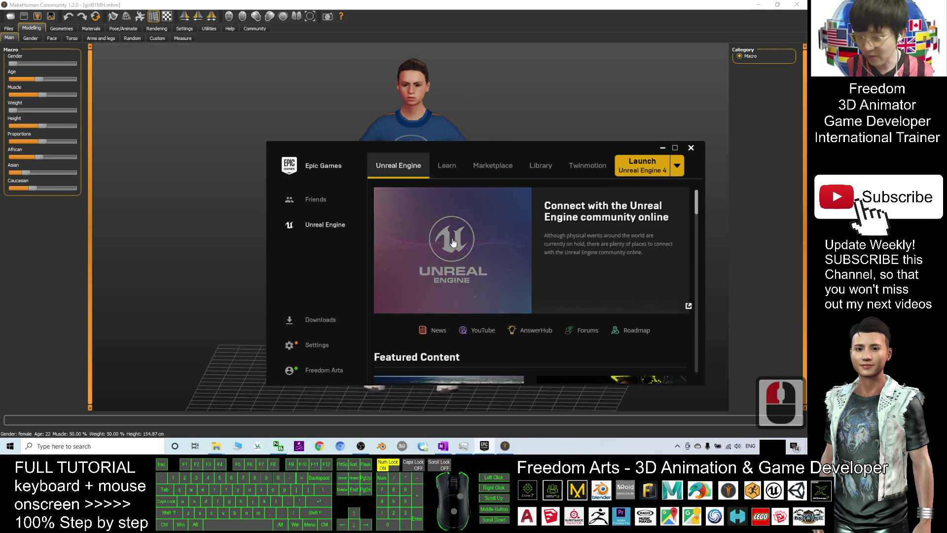
drag(538, 152, 566, 123)
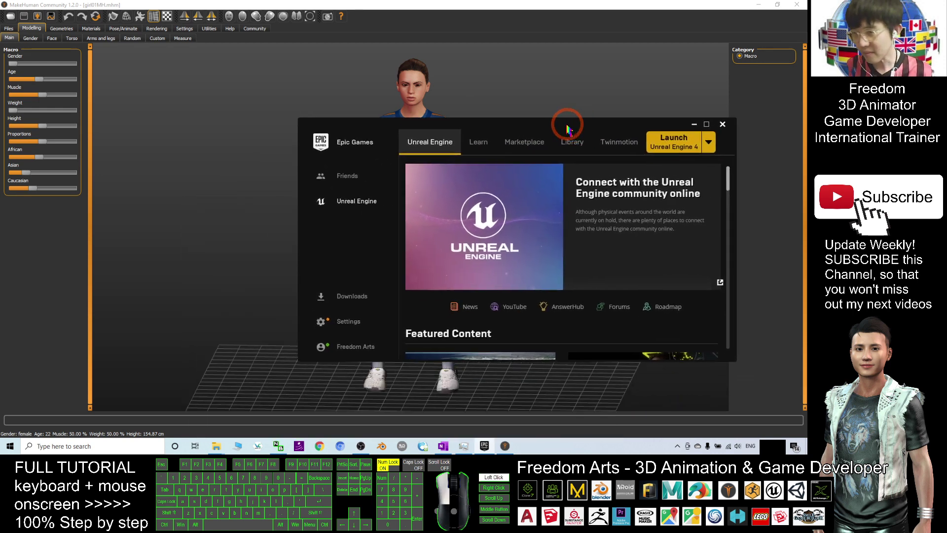
click(320, 4)
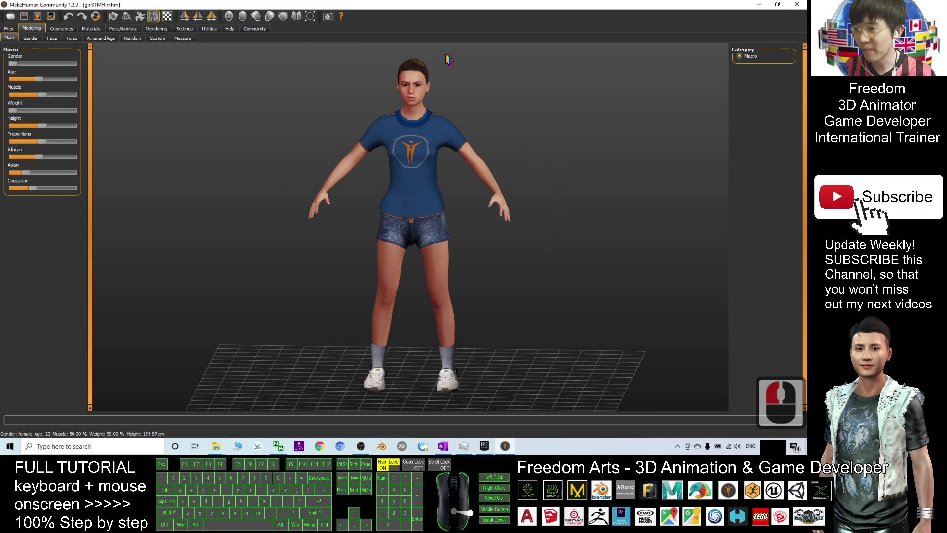
- Orbit the character for a side view, then show the Pose/Animate page with its 53-bone Game engine rig
drag(583, 197, 582, 223)
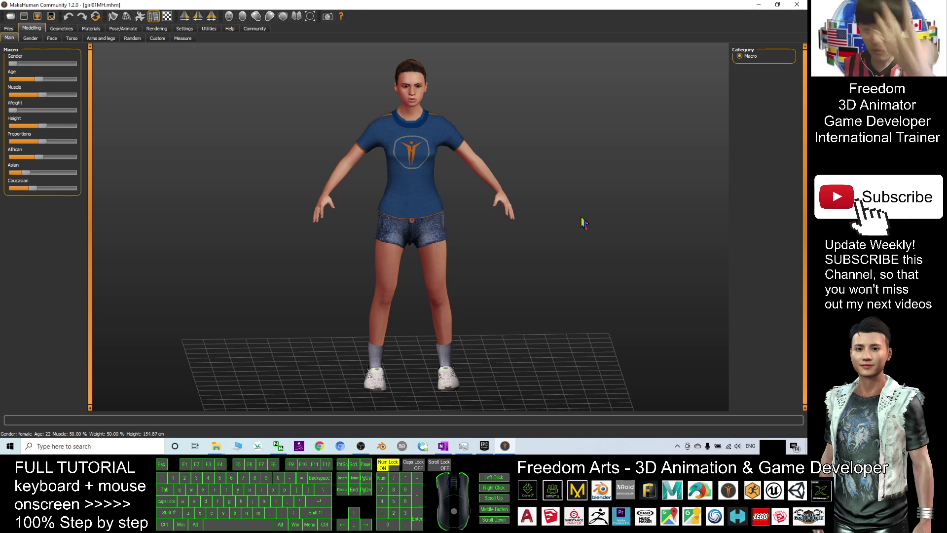
drag(582, 217, 556, 201)
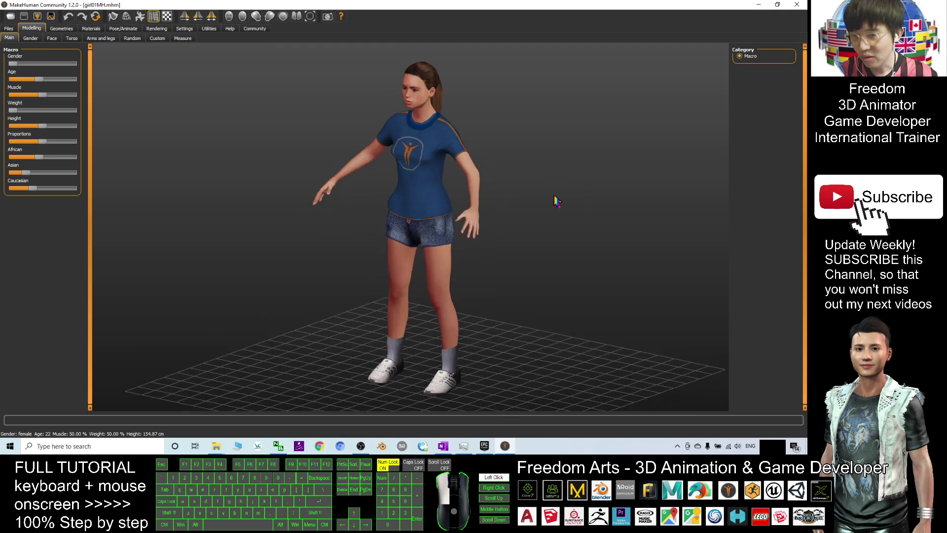
click(30, 30)
click(31, 30)
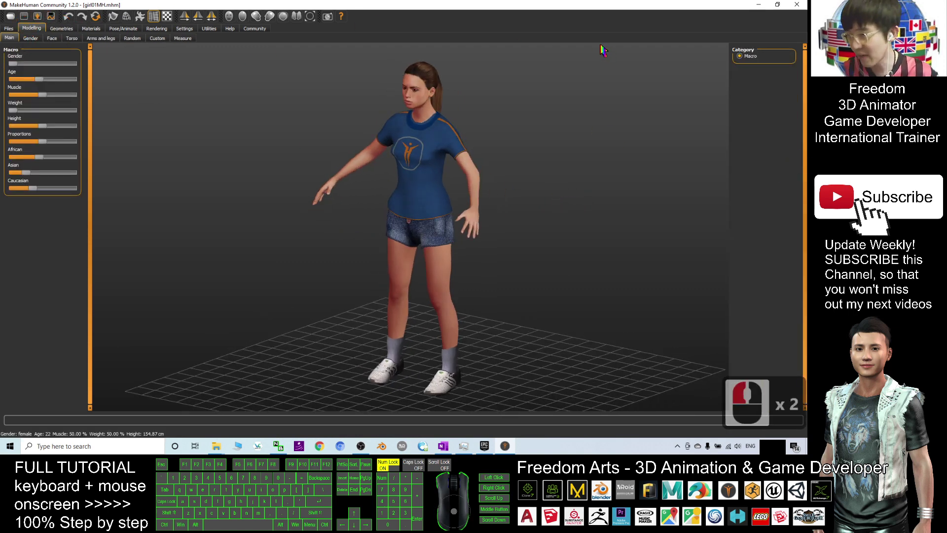
click(123, 29)
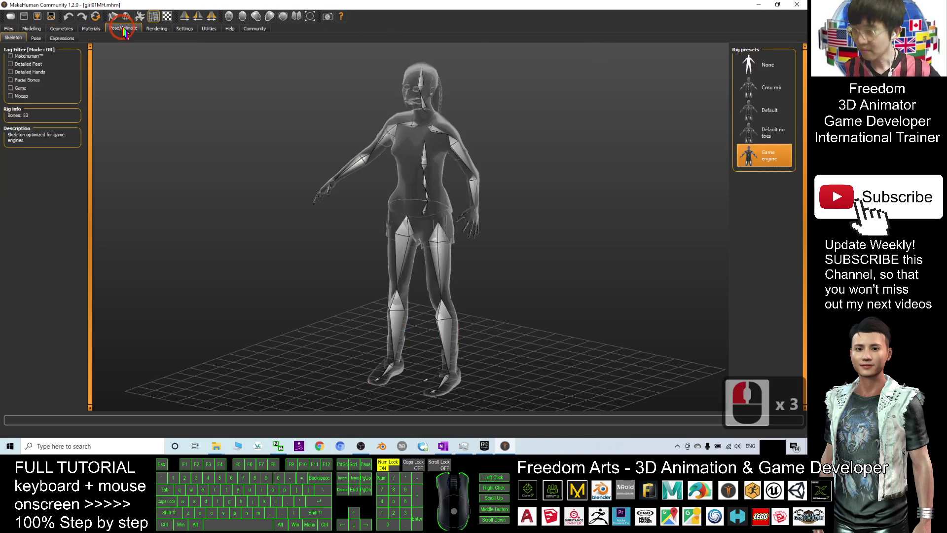
- Switch the skeleton to Default and back, keeping the 53-bone Game engine rig
click(125, 30)
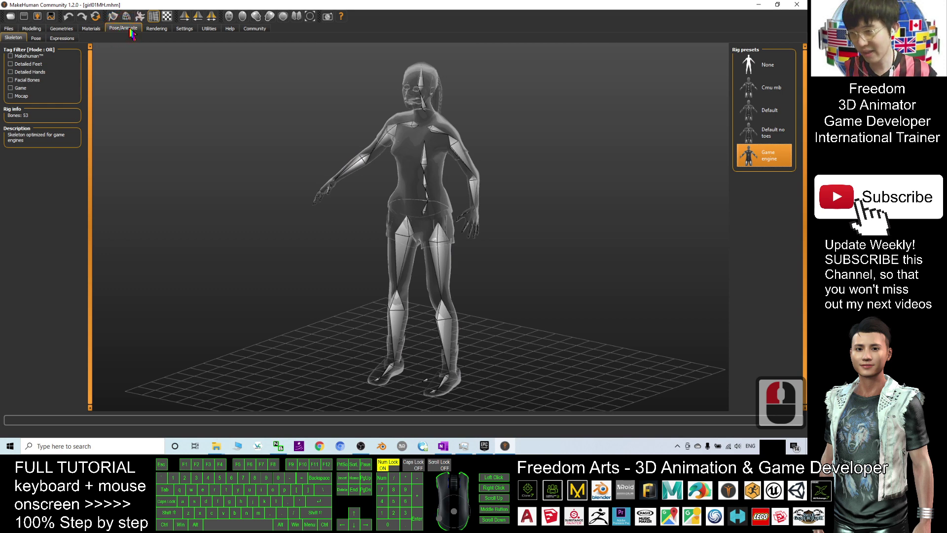
click(136, 30)
click(135, 30)
click(14, 39)
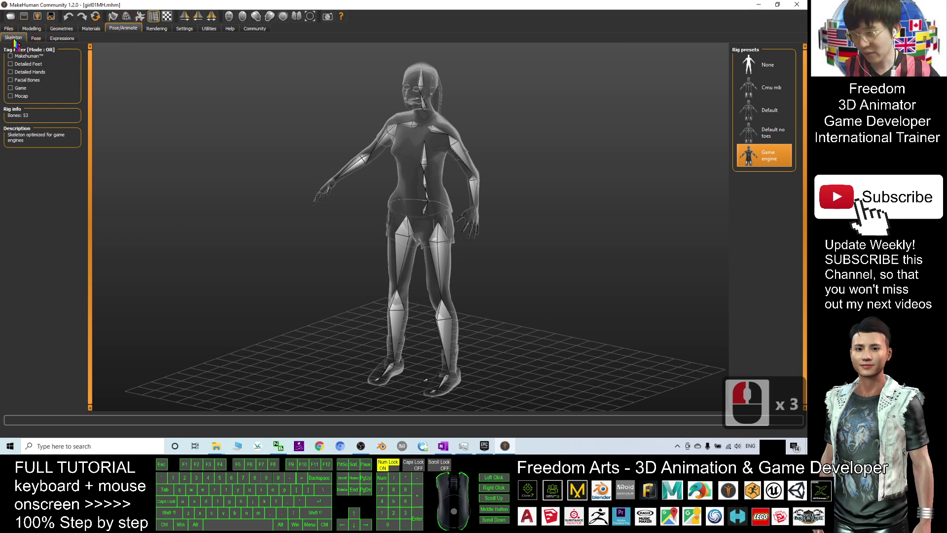
click(768, 162)
click(772, 161)
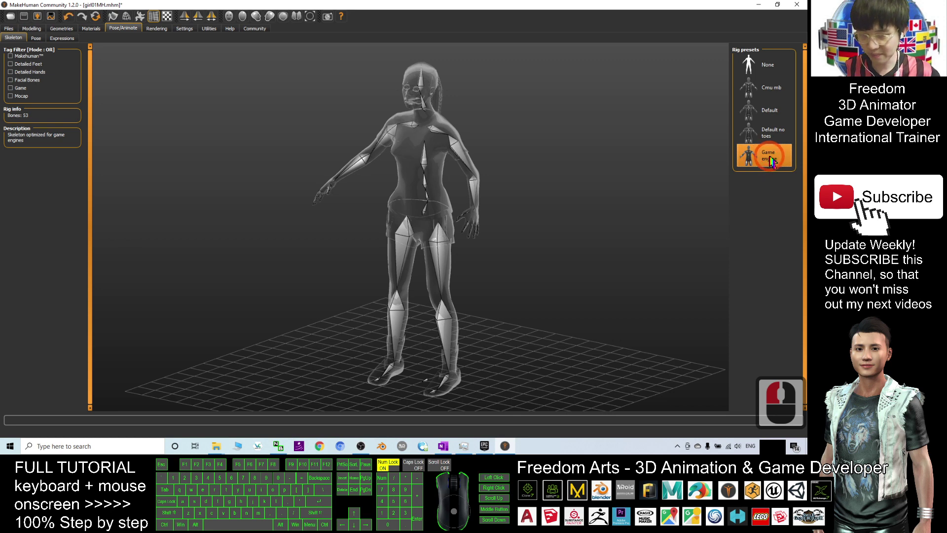
click(767, 117)
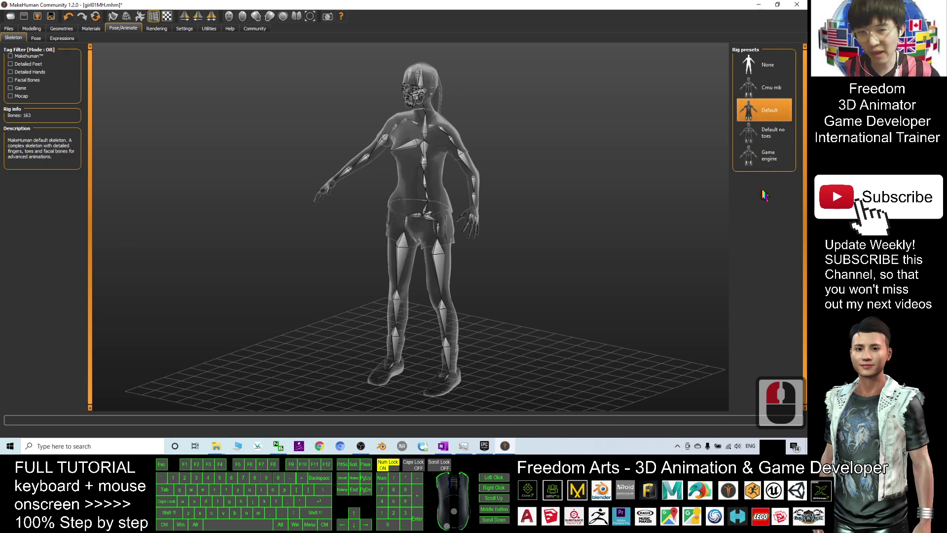
click(765, 164)
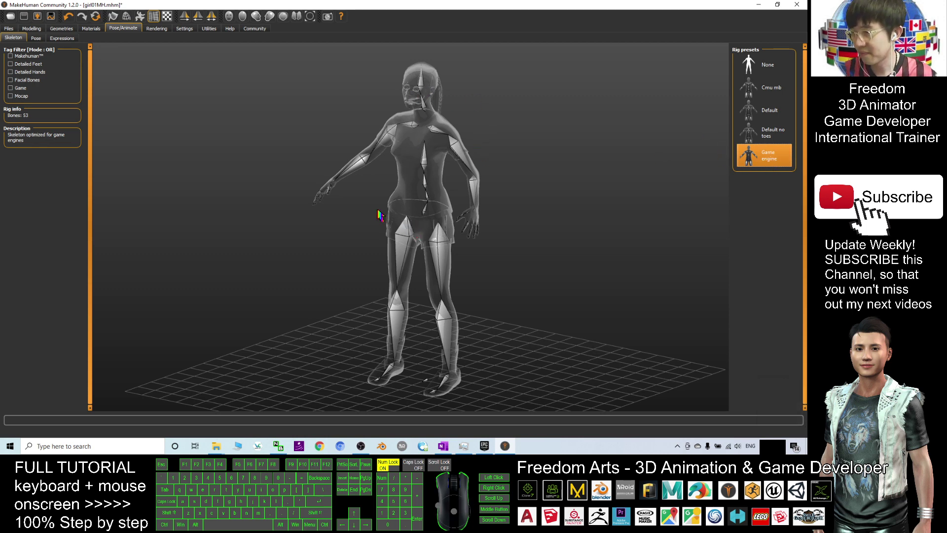
- Choose Filmbox (fbx) as the export format and un-maximize MakeHuman over the desktop
click(38, 18)
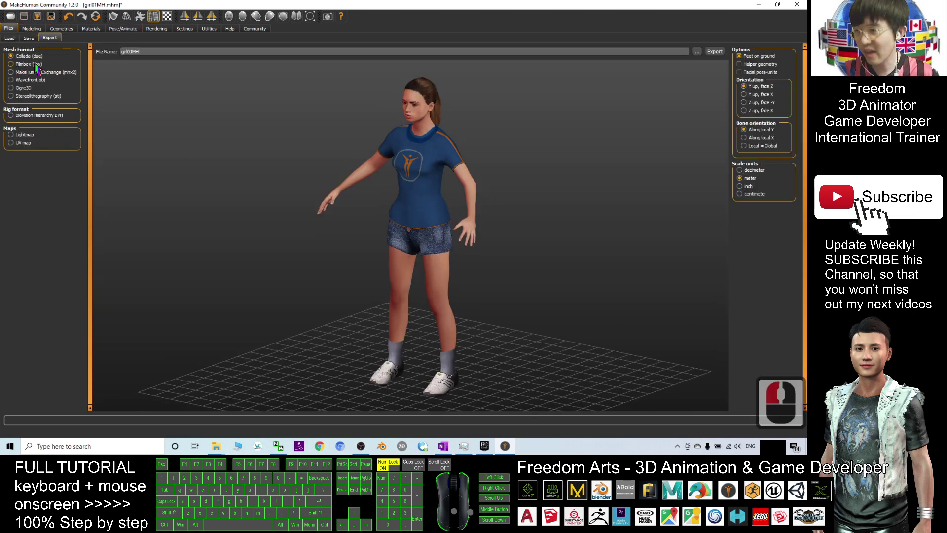
click(19, 64)
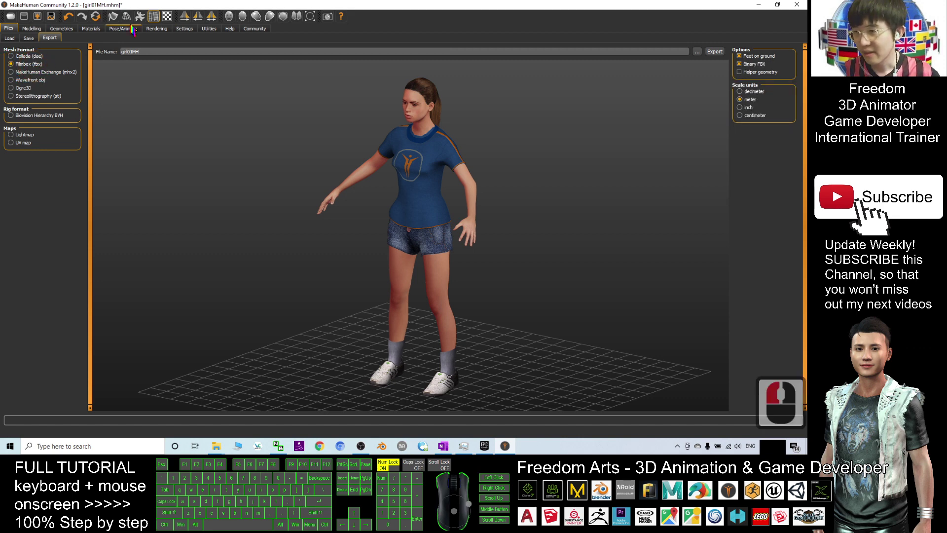
drag(256, 5, 385, 41)
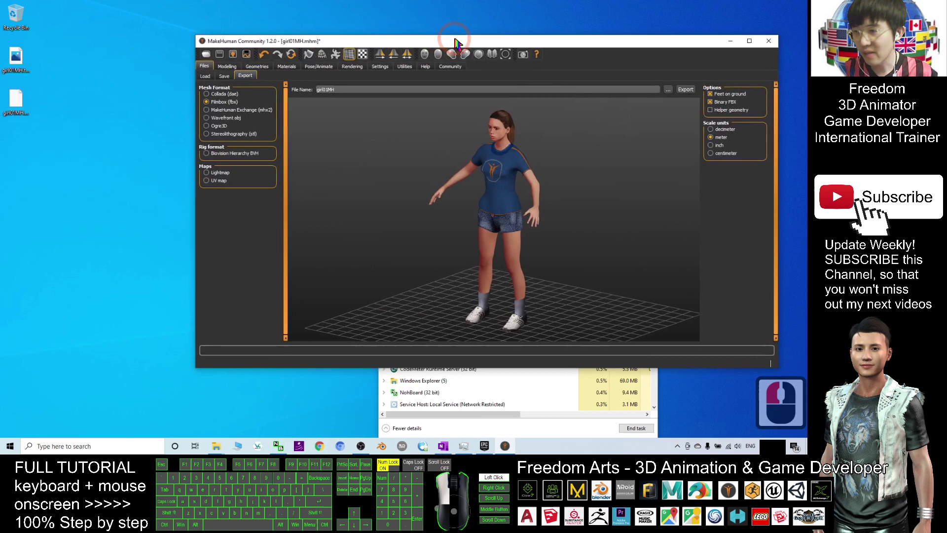
- Create a new desktop folder named Girl01 through New > Folder
right_click(28, 178)
click(59, 235)
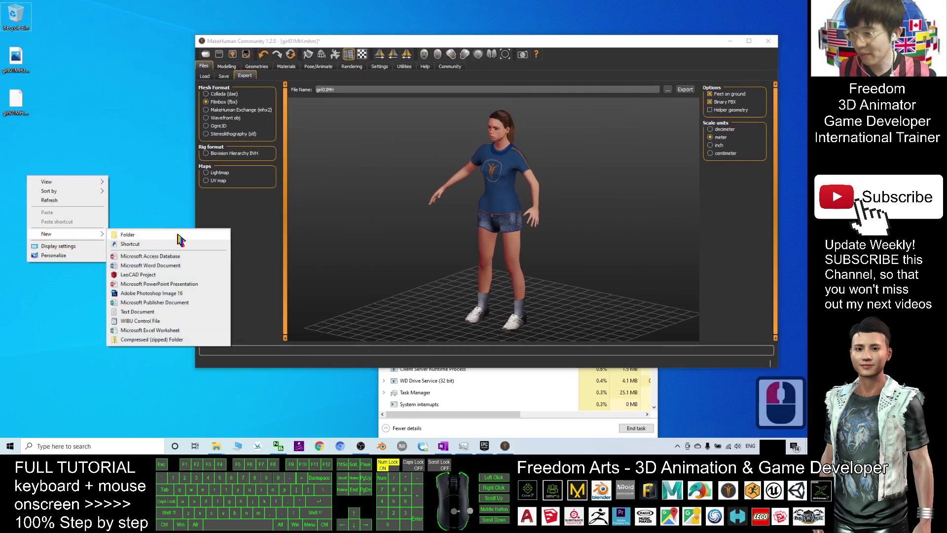
click(148, 236)
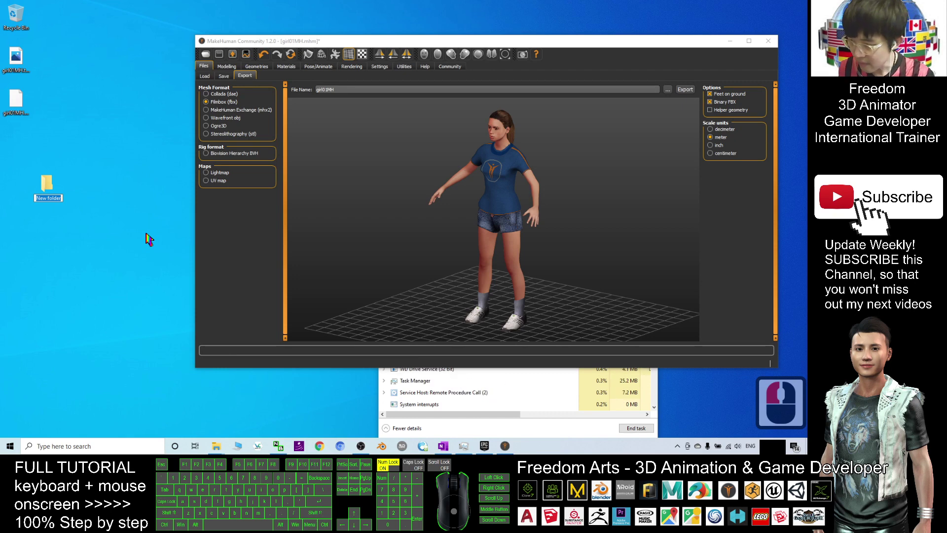
text(Girl01)
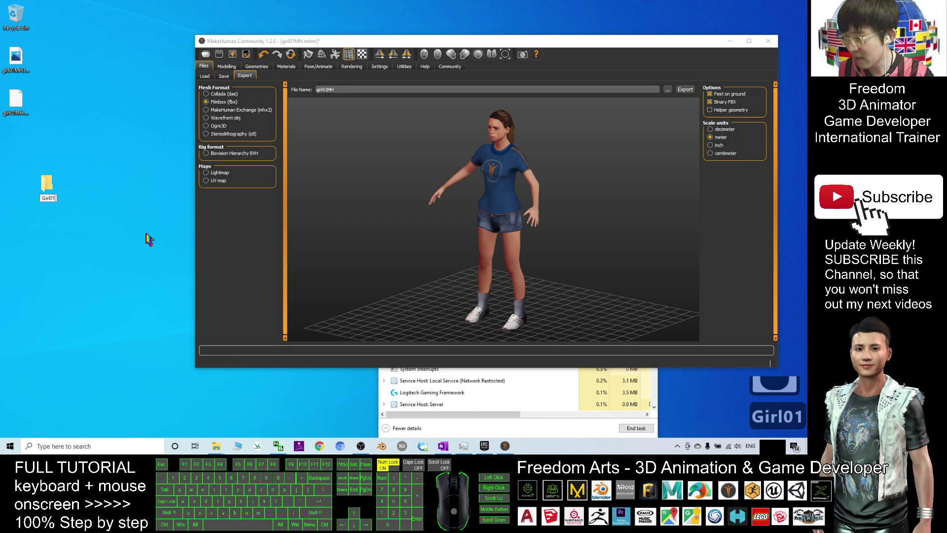
key(Return)
- Open the Girl01 folder, then open the export file browser in MakeHuman
double_click(47, 186)
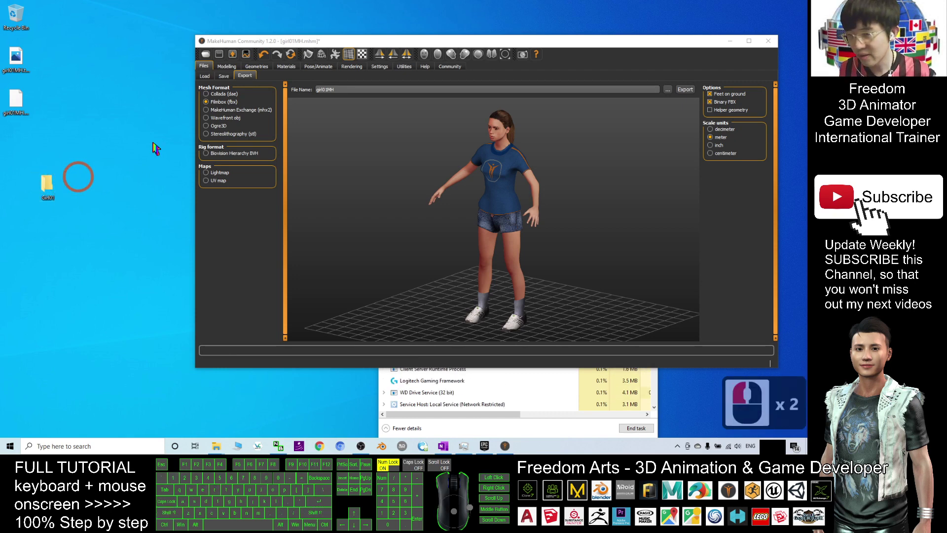
click(328, 89)
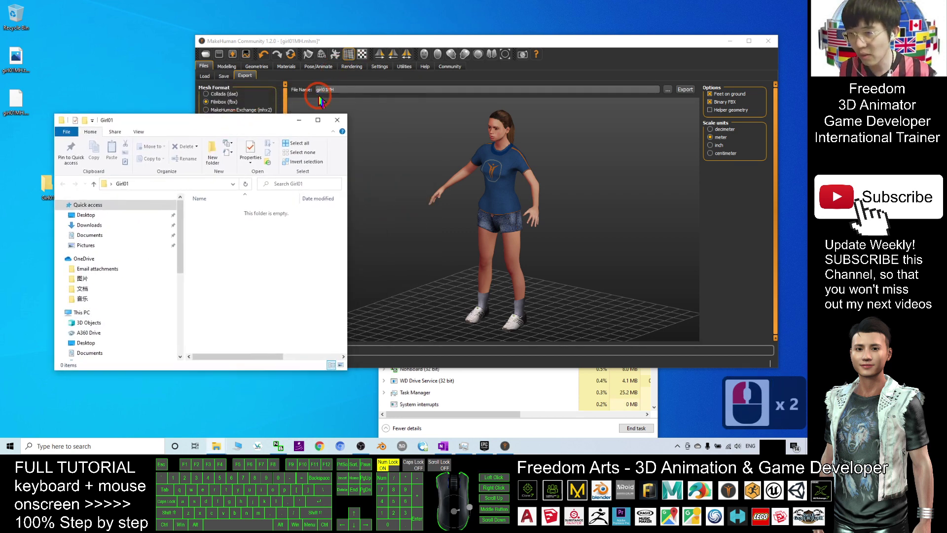
triple_click(328, 90)
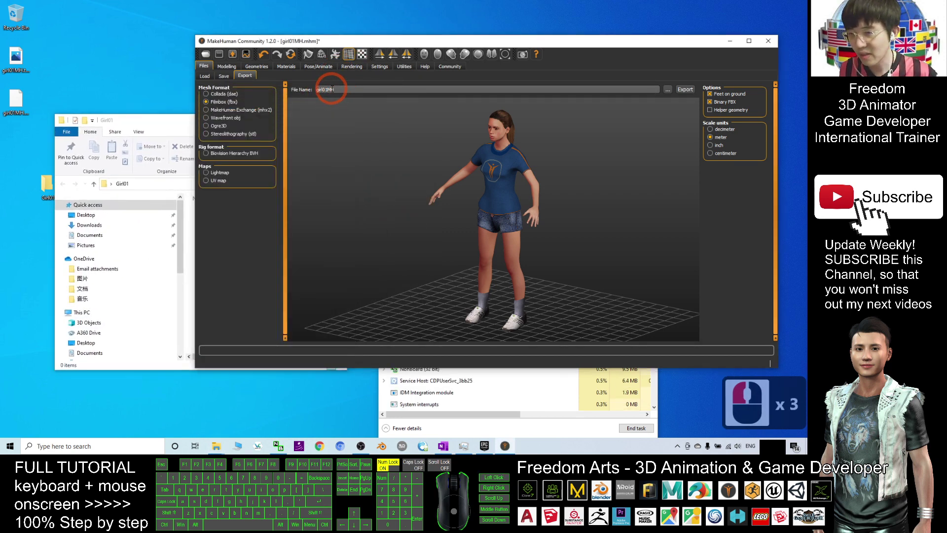
click(667, 89)
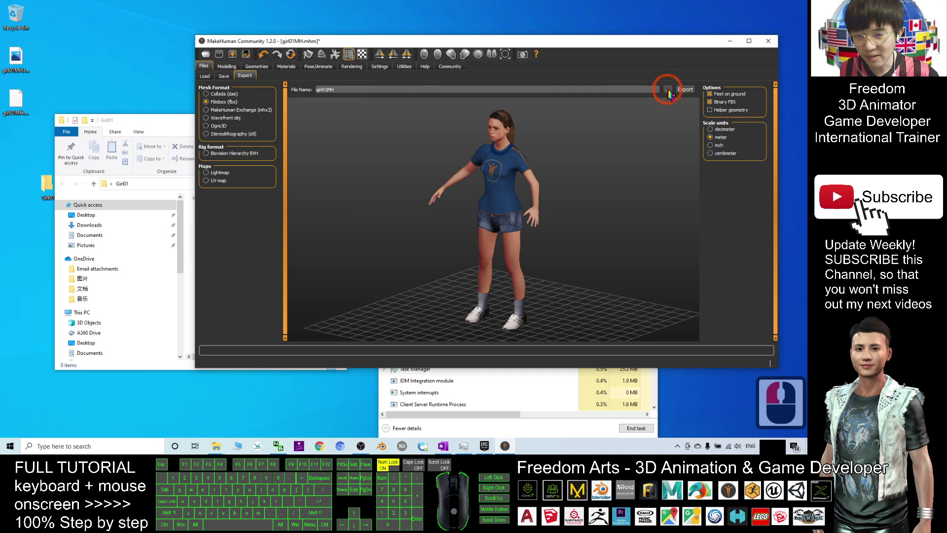
- Copy the Girl01 folder path and navigate the export Save As dialog into it
drag(184, 121, 149, 120)
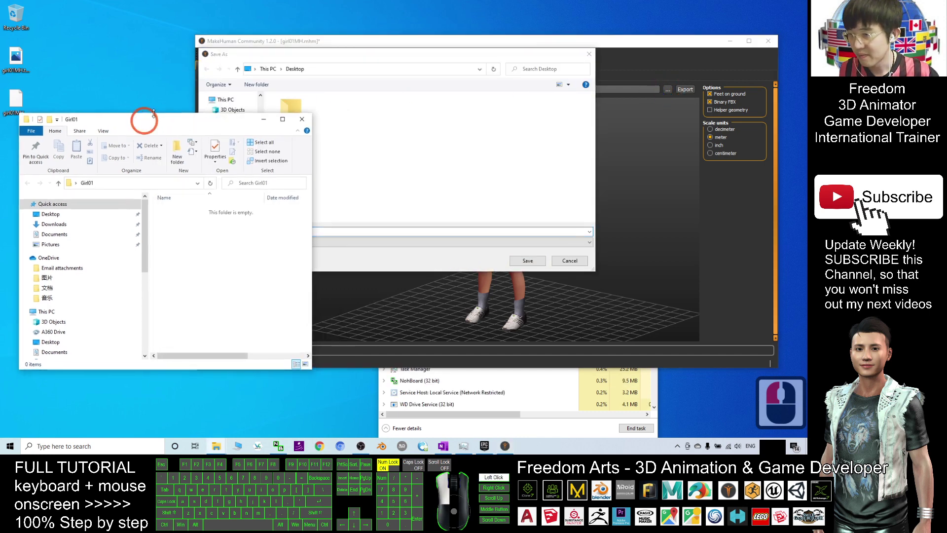
click(166, 165)
click(116, 182)
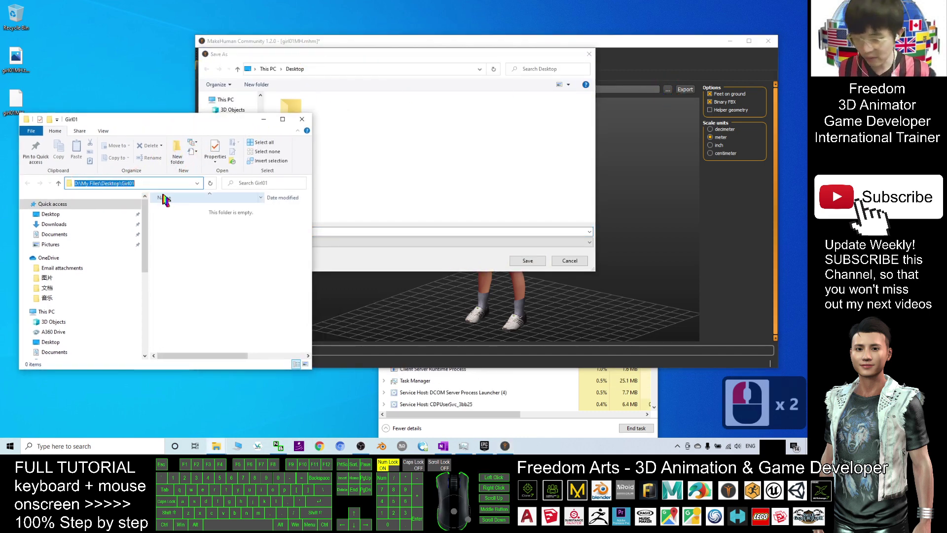
key(ctrl+c)
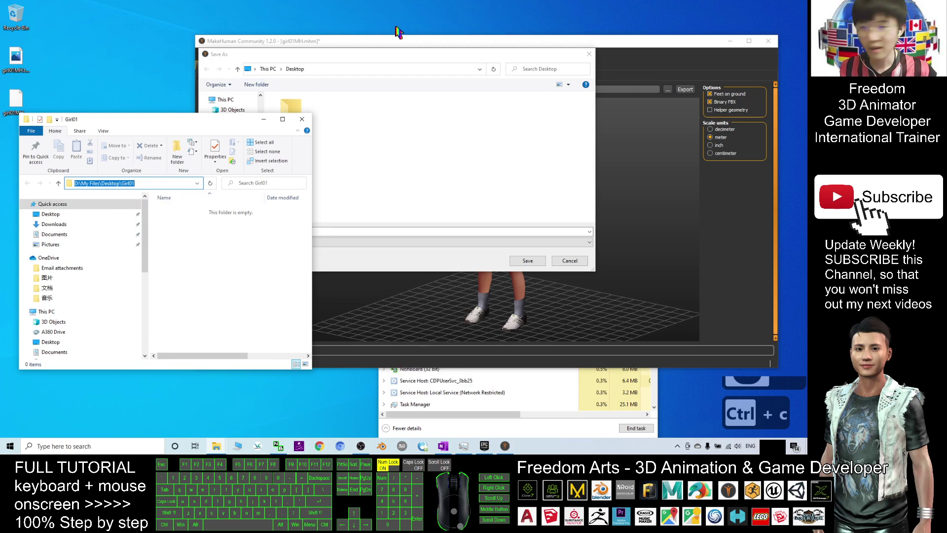
click(333, 69)
key(ctrl+v)
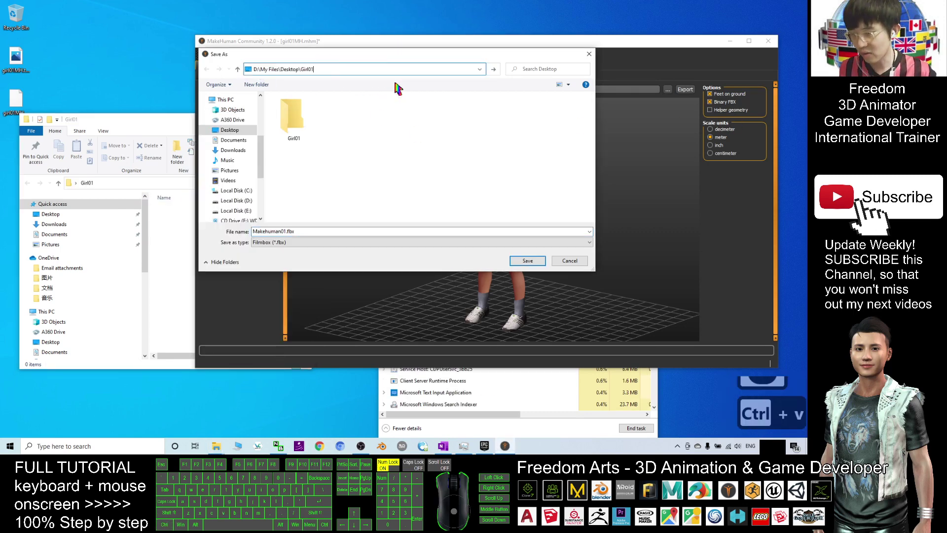
key(Return)
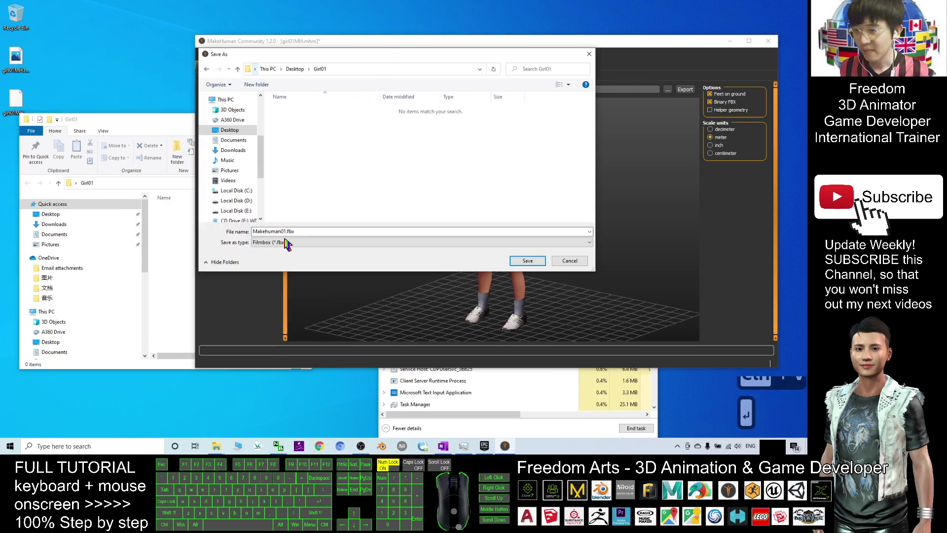
- Name the export girl01MH and save it as girl01MH.fbx
drag(385, 56, 433, 124)
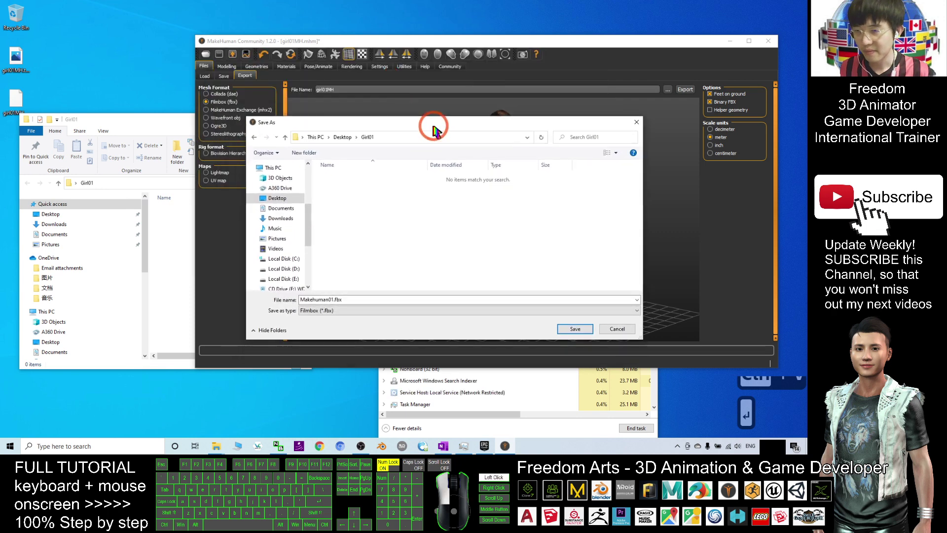
double_click(348, 299)
text(girl0)
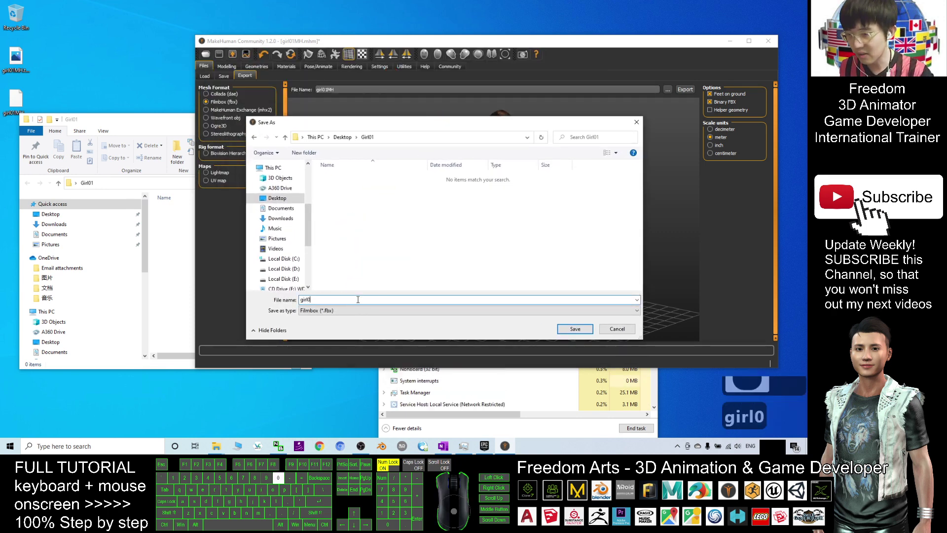
text(1MH)
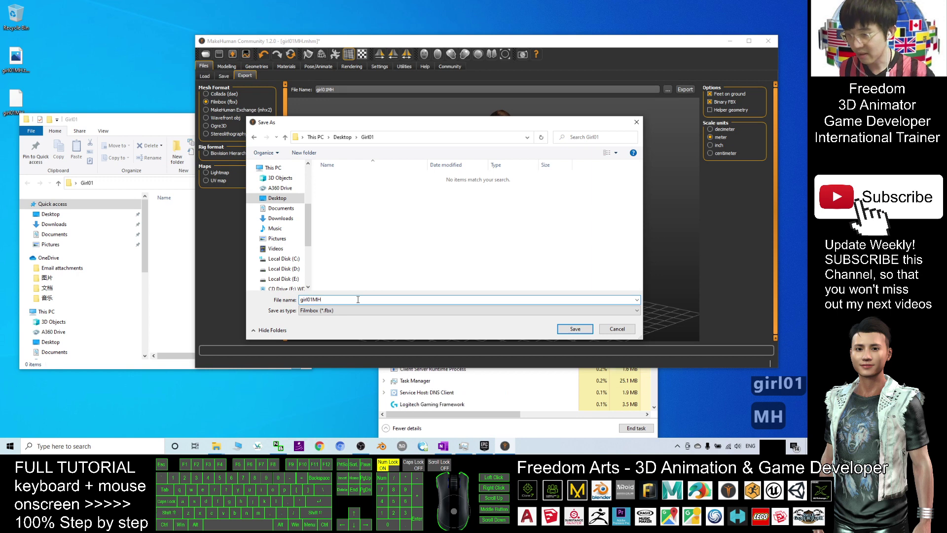
click(572, 328)
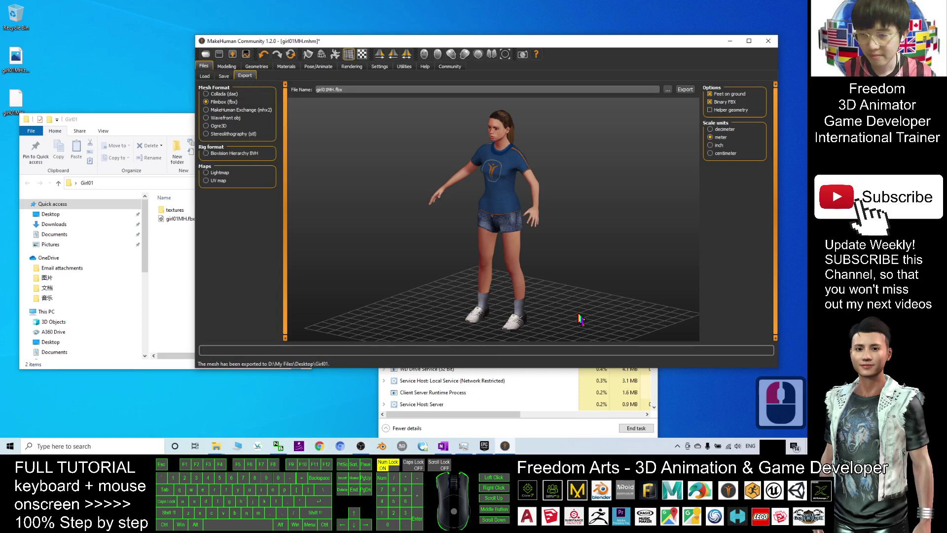
- Check the export in the Girl01 folder and confirm Scale units stays at meter
click(177, 254)
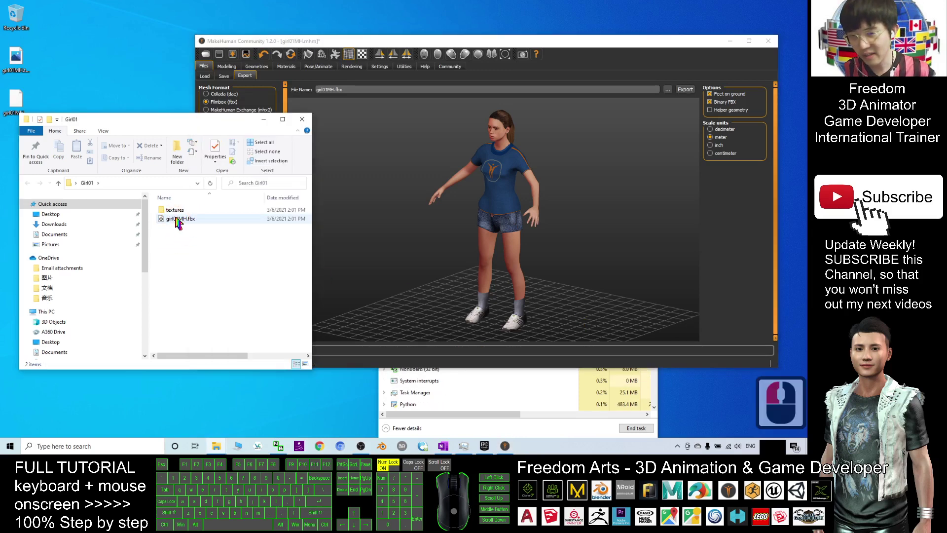
click(721, 142)
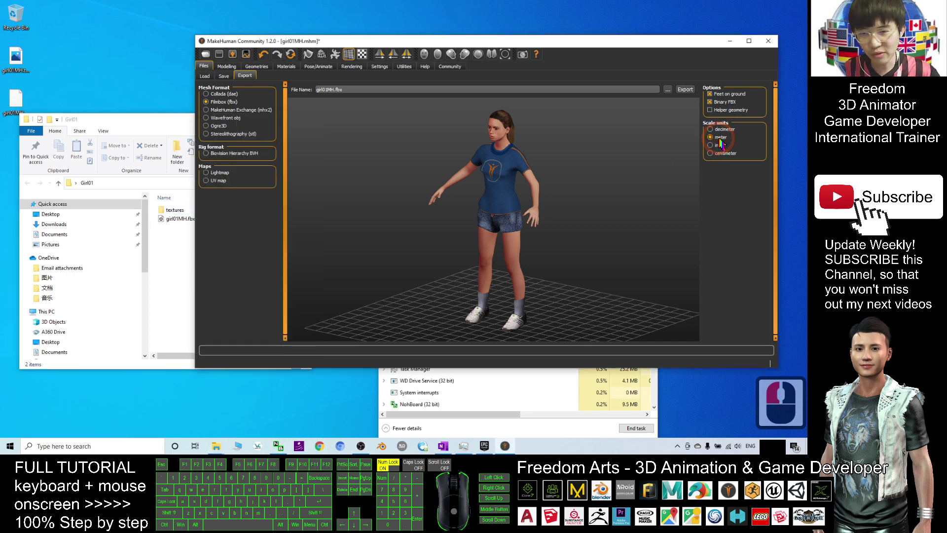
click(710, 137)
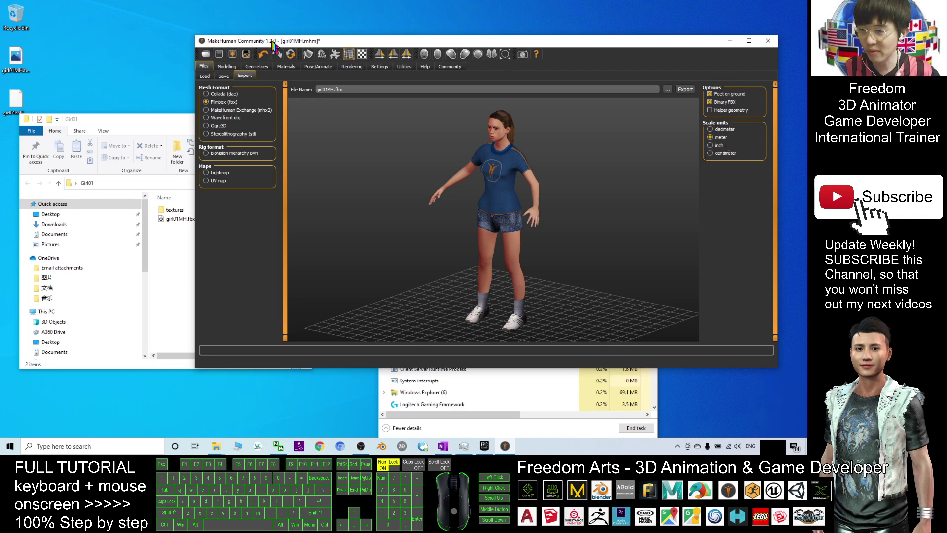
click(719, 138)
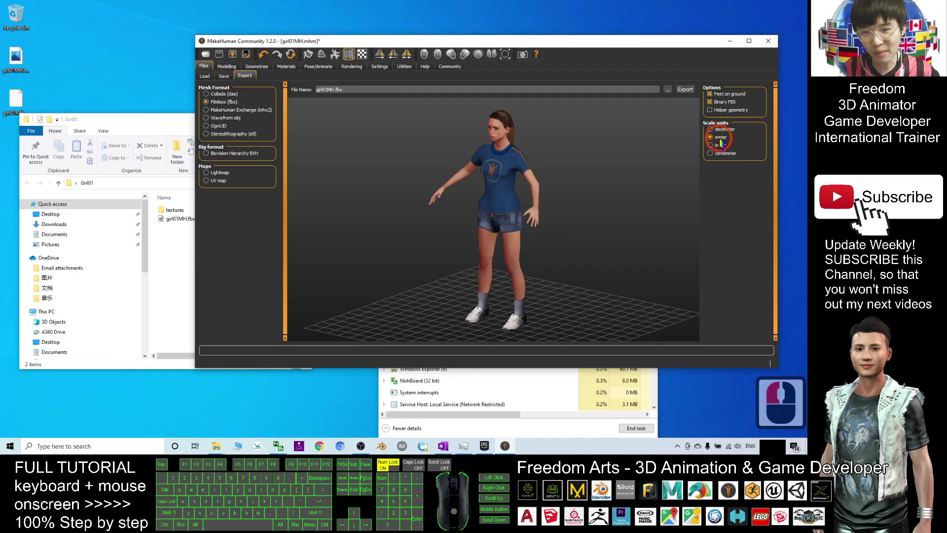
click(186, 236)
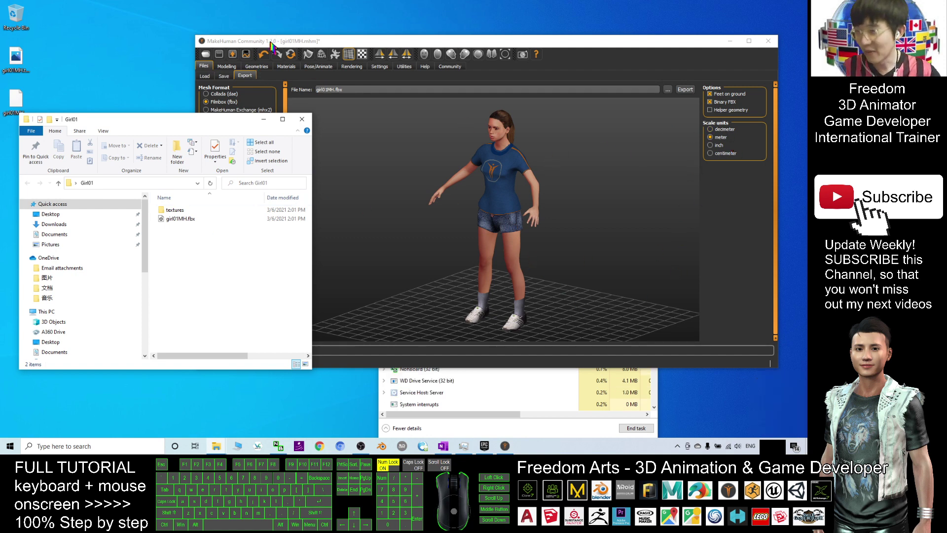
click(271, 43)
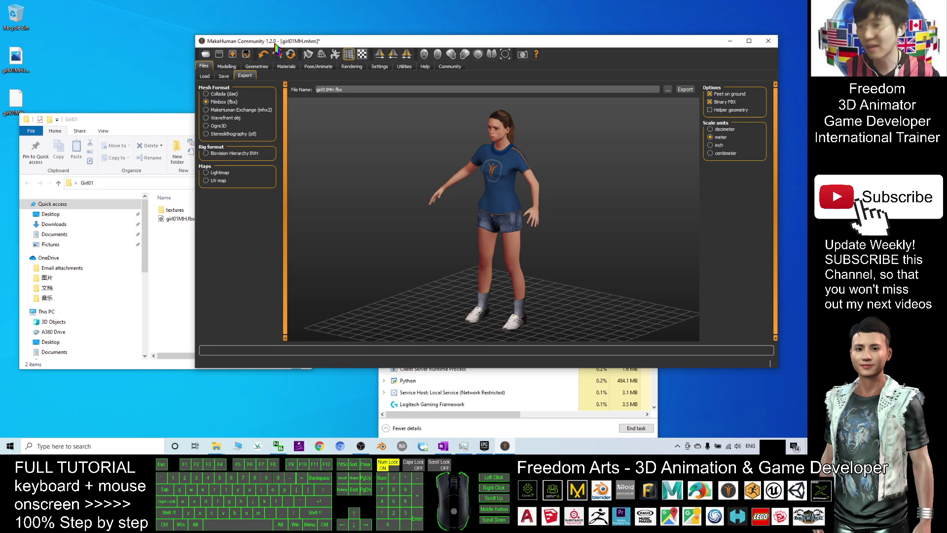
- Switch to the Files > Save page with girl01MH as the file name
click(768, 137)
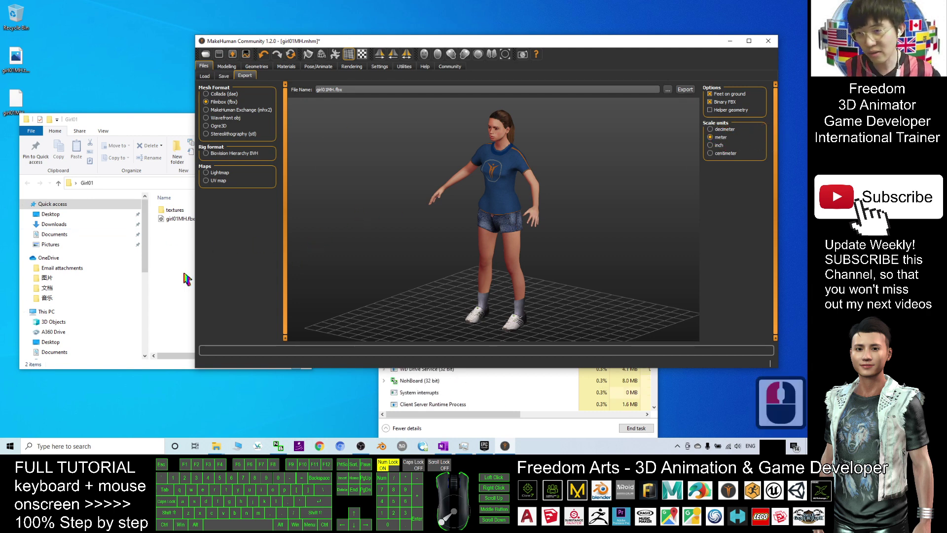
click(178, 219)
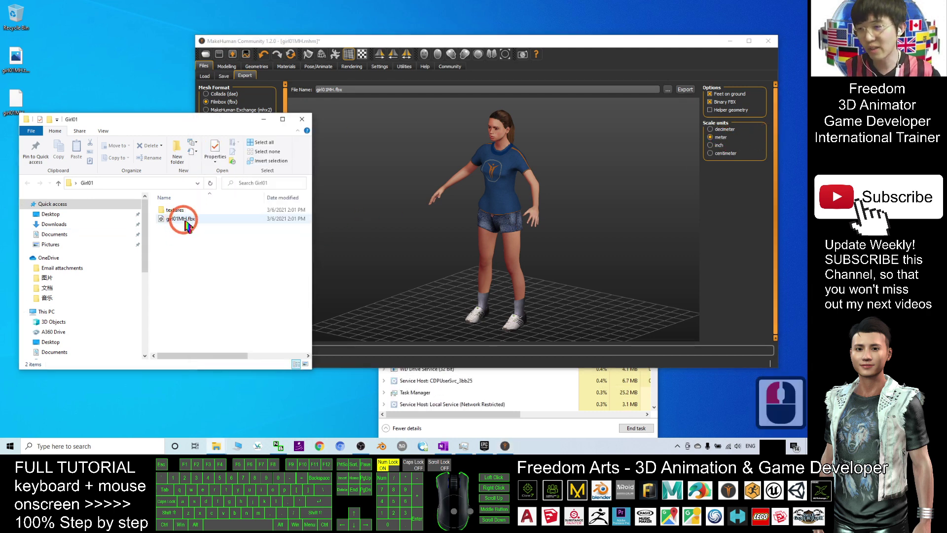
click(368, 43)
click(223, 76)
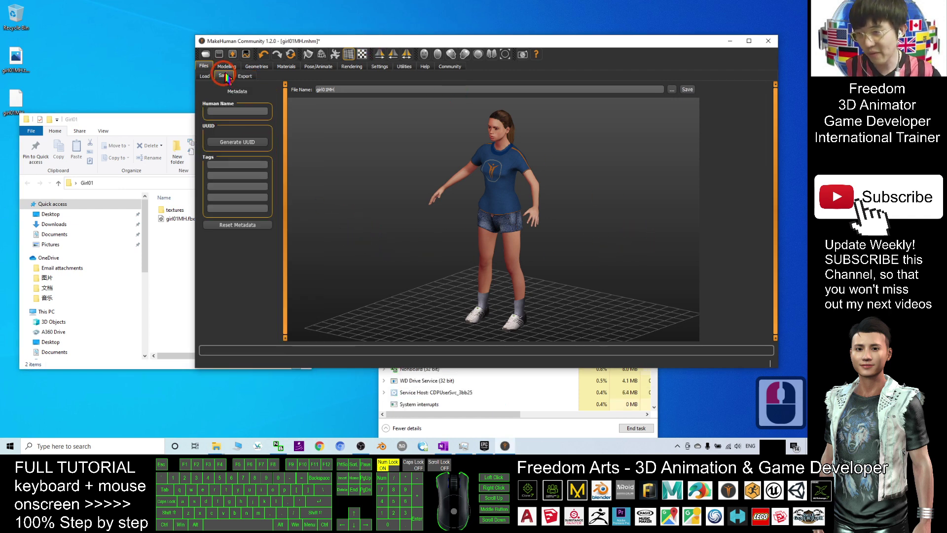
- Open the model's Save As dialog and navigate it to the Girl01 folder using its copied path
click(671, 89)
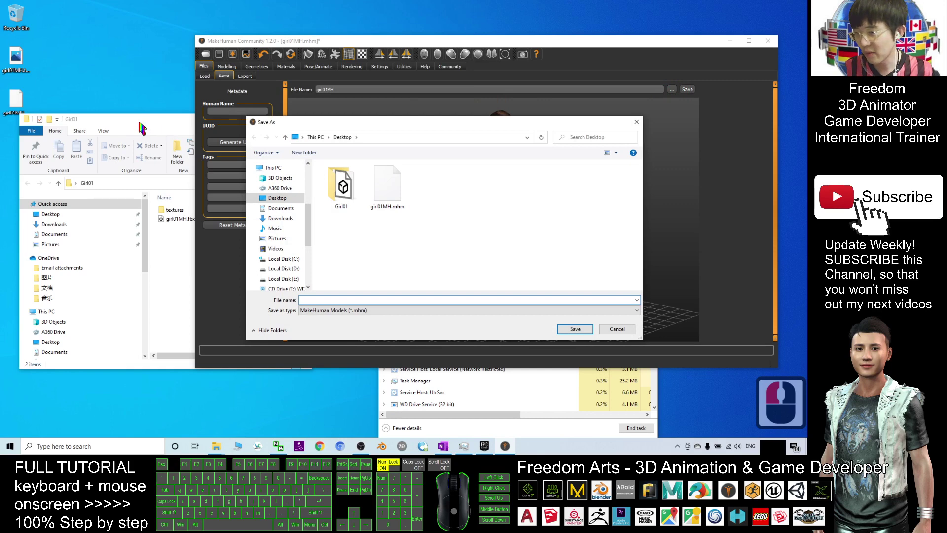
click(140, 126)
double_click(101, 184)
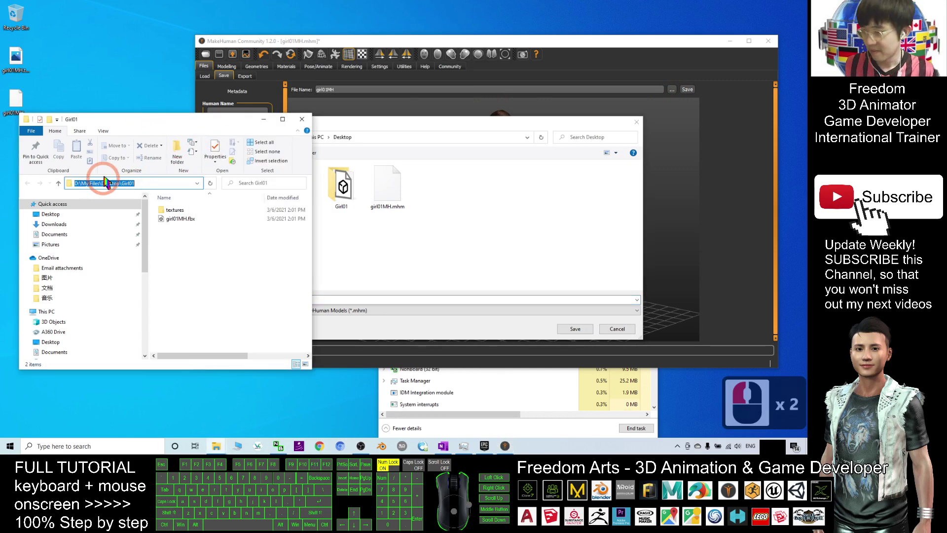
key(ctrl+c)
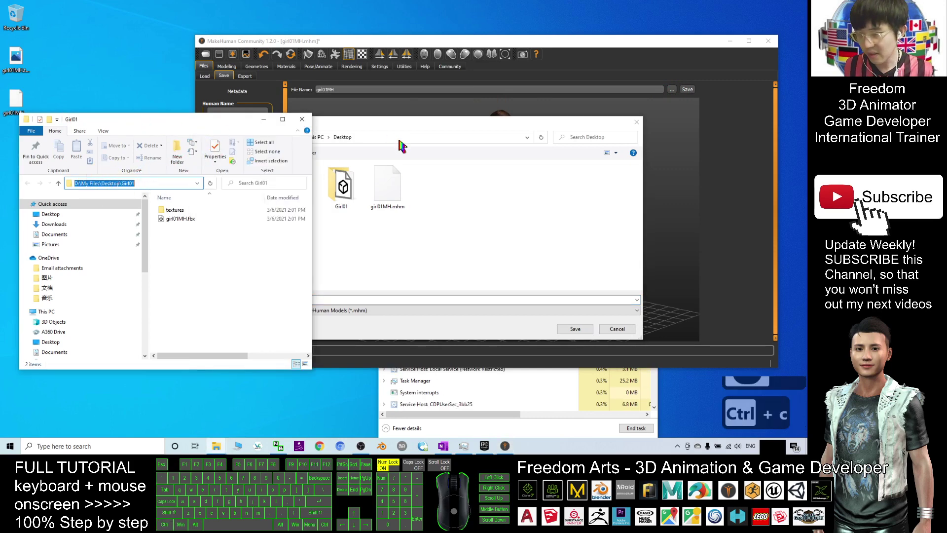
click(400, 138)
key(ctrl+v)
key(Return)
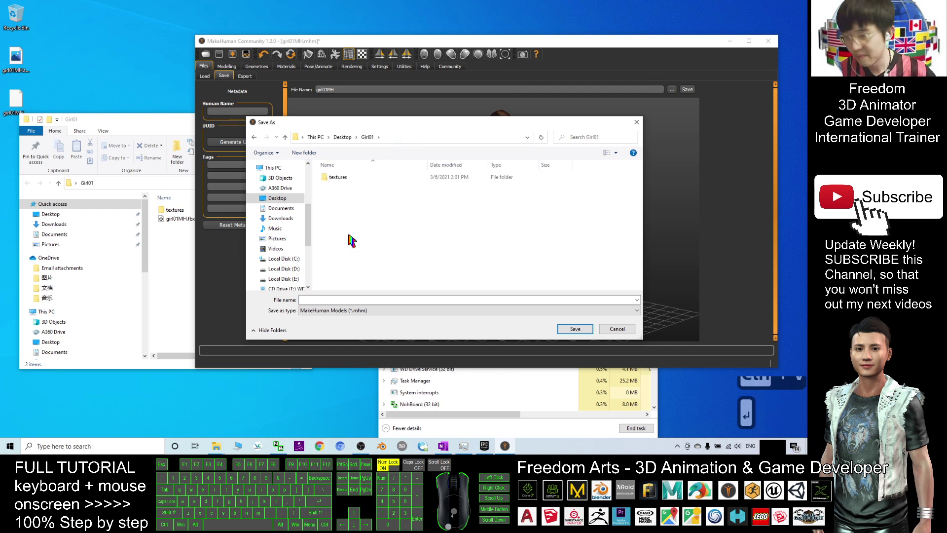
- Save the model as girl01MH.mhm and check the new file in the Girl01 folder
click(316, 300)
text(girl)
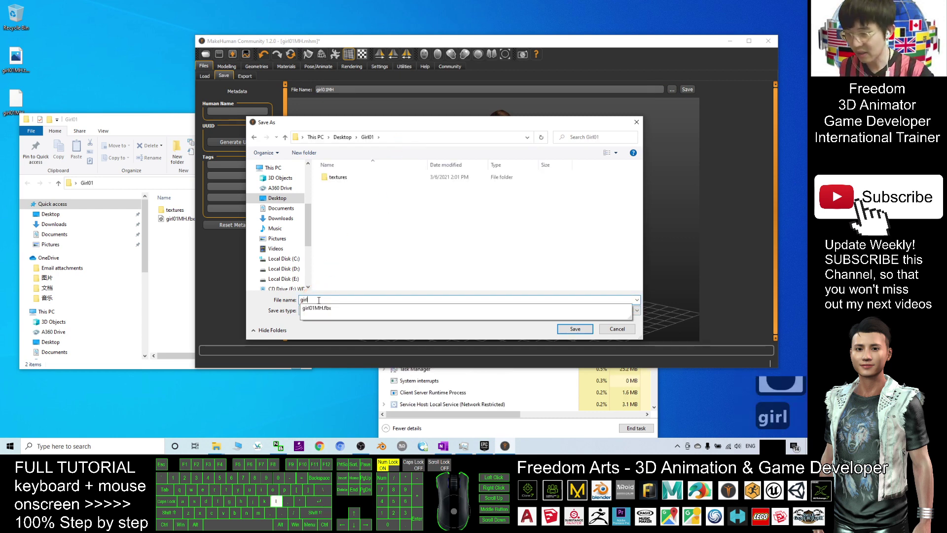
text(01MH)
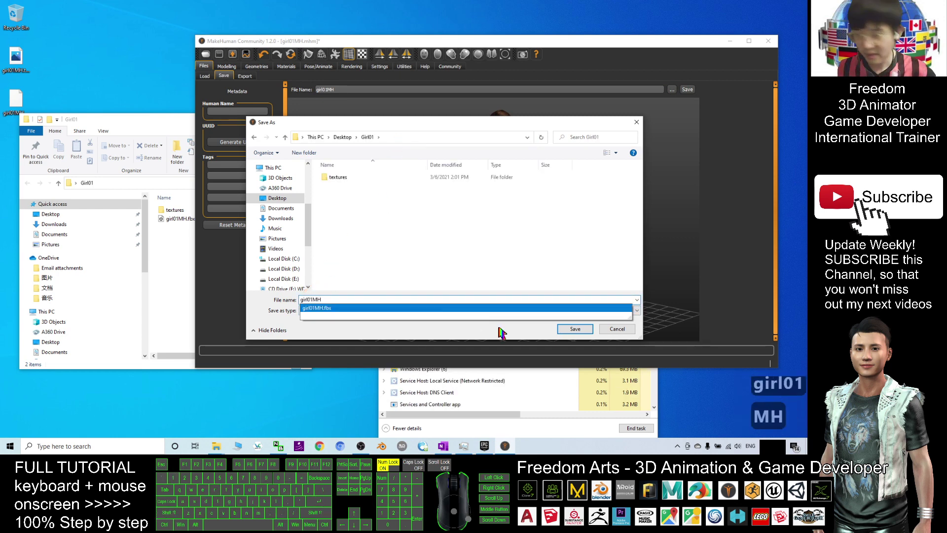
click(572, 328)
click(572, 328)
click(173, 265)
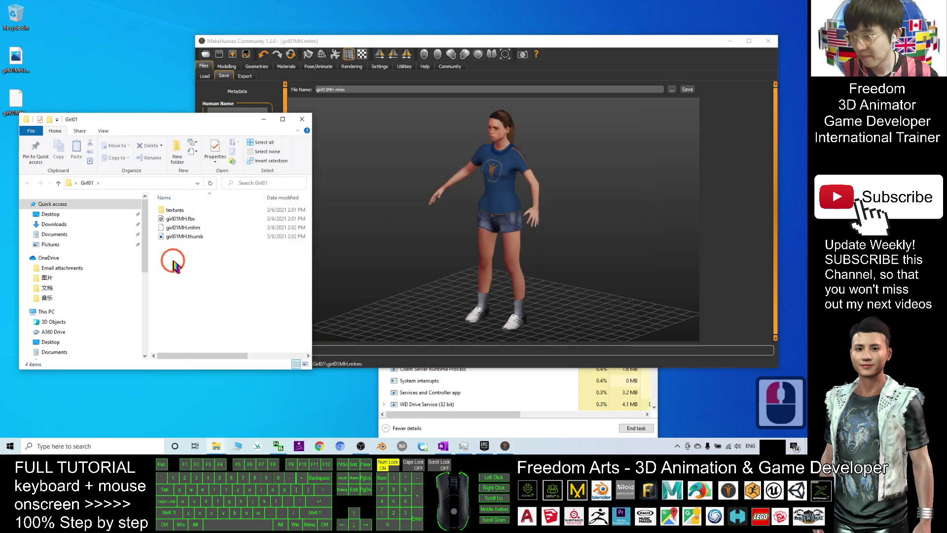
double_click(185, 228)
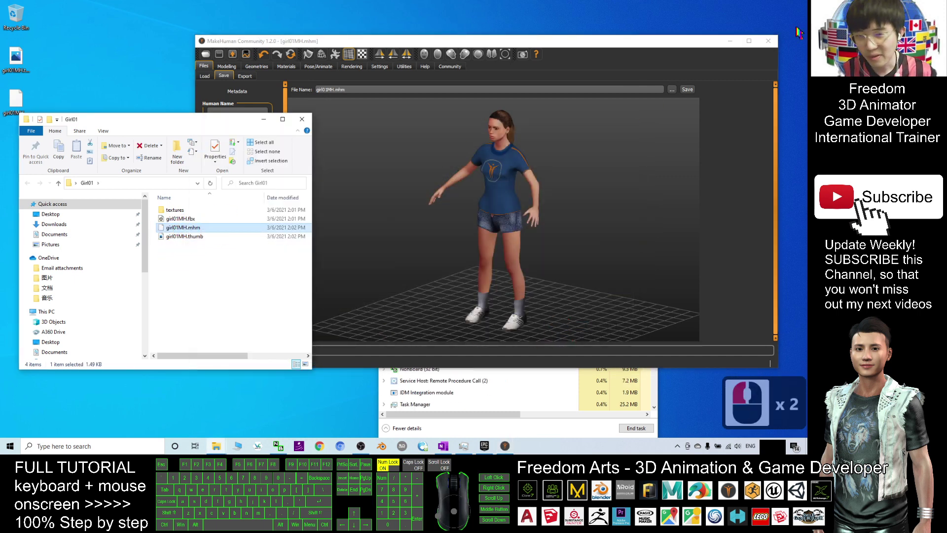
- Close MakeHuman and Task Manager, then move the Epic Games Launcher up to fill the screen
click(768, 42)
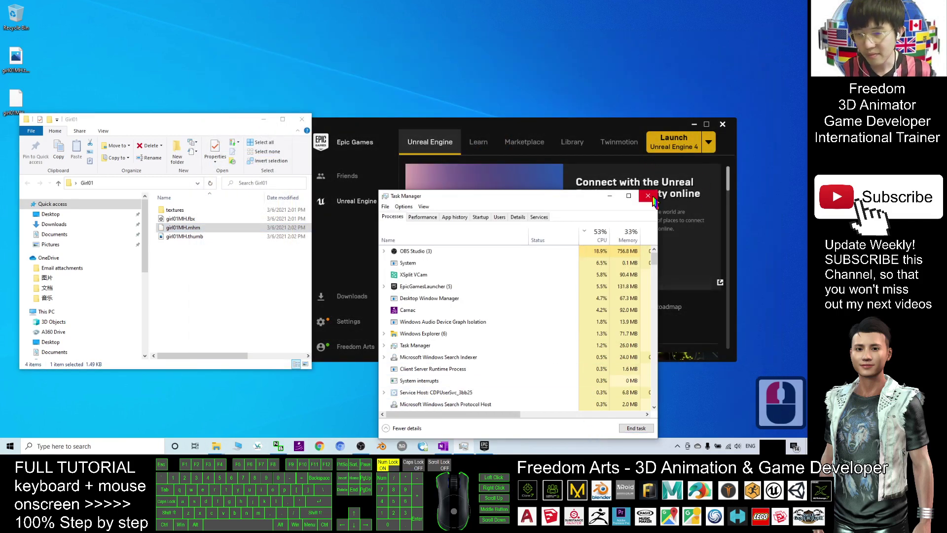
click(648, 195)
drag(526, 131, 492, 1)
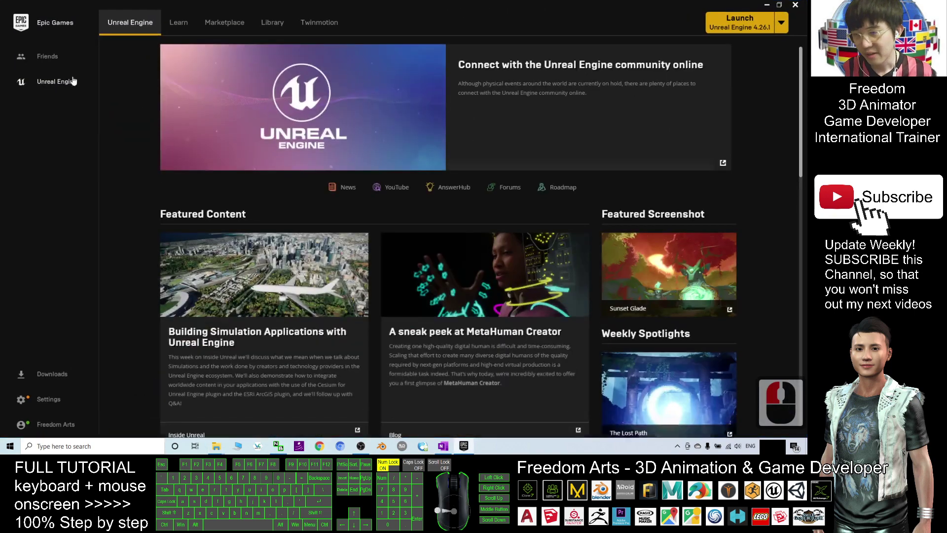